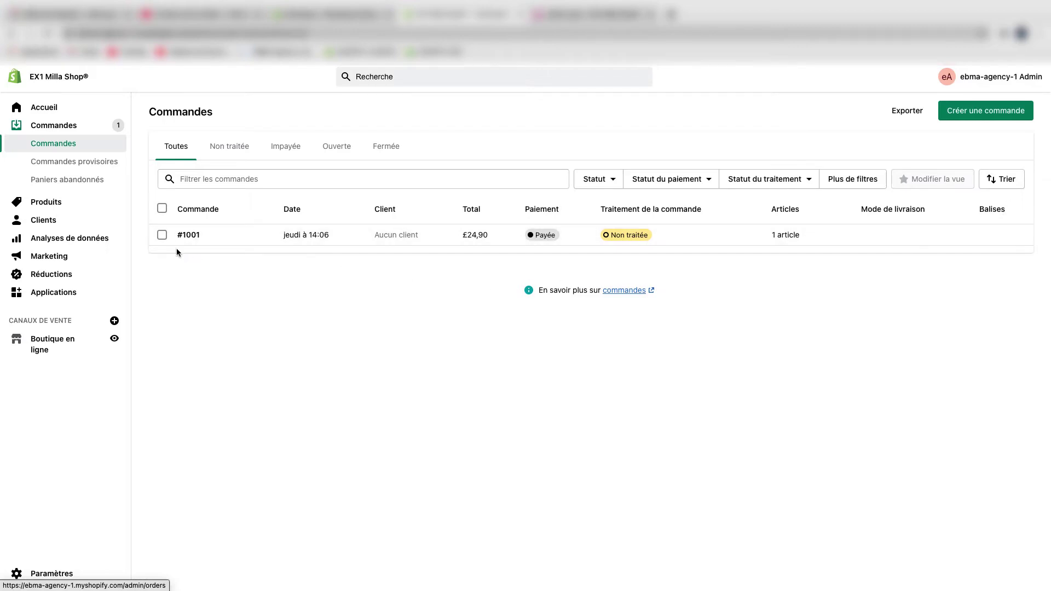
- Tick the checkbox of paid order #1001 in the Commandes list to show the bulk-action bar
left_click(162, 235)
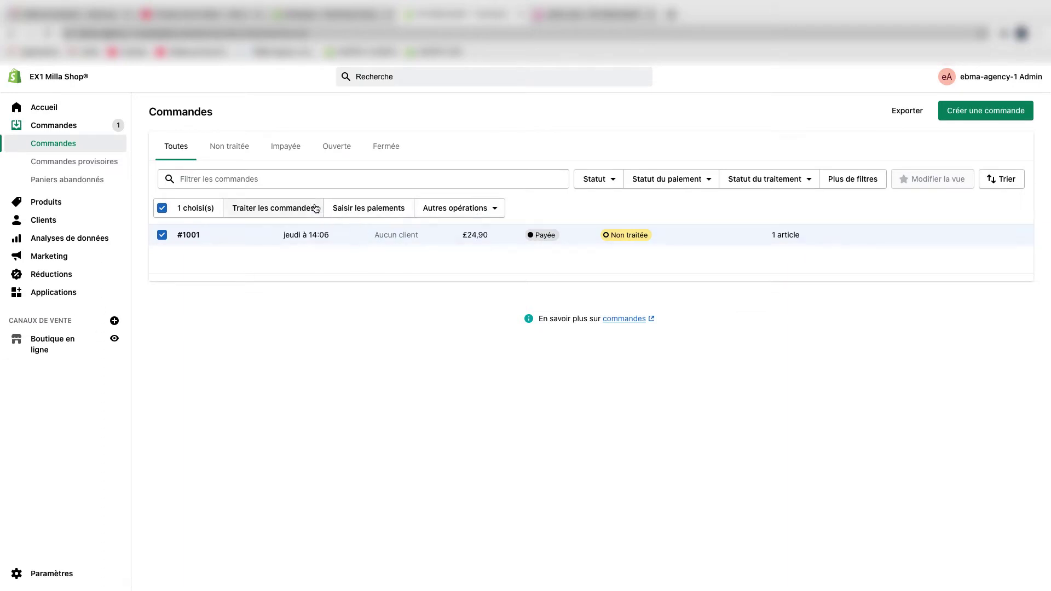
- Look through the Autres opérations bulk actions, then deselect order #1001
left_click(487, 208)
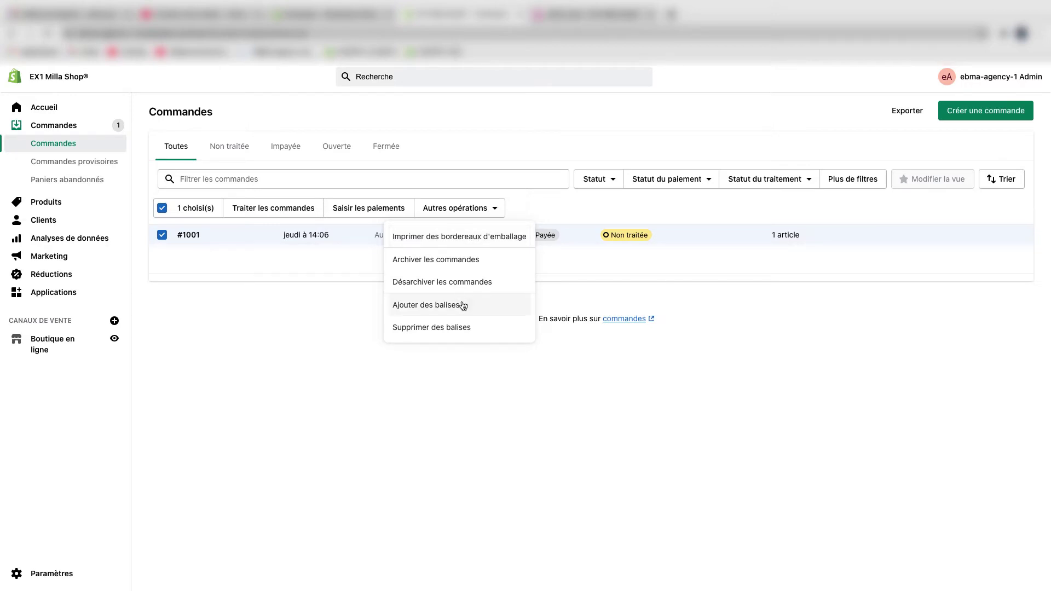
left_click(301, 262)
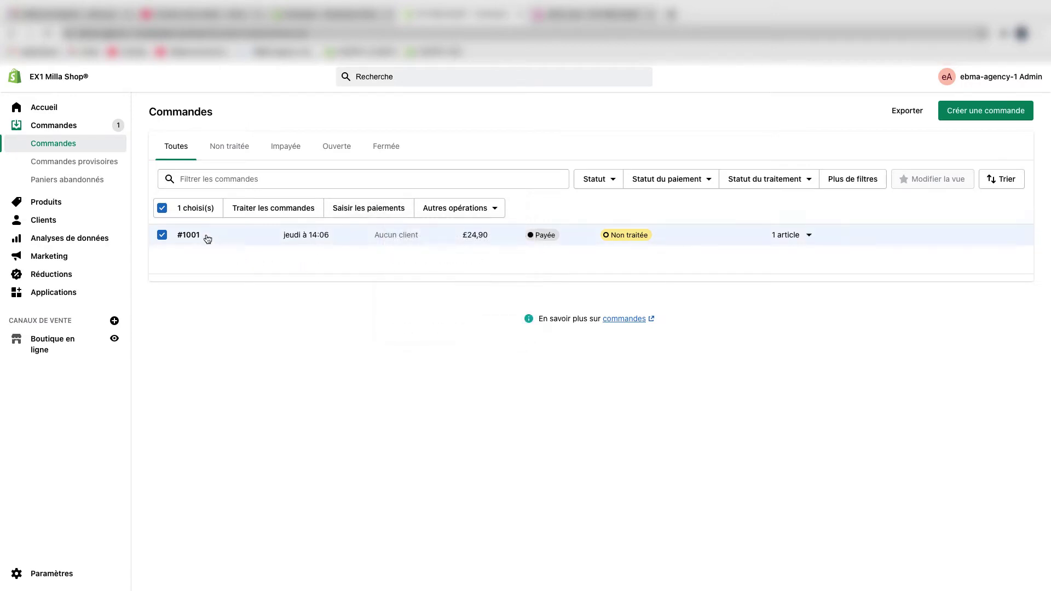
left_click(162, 209)
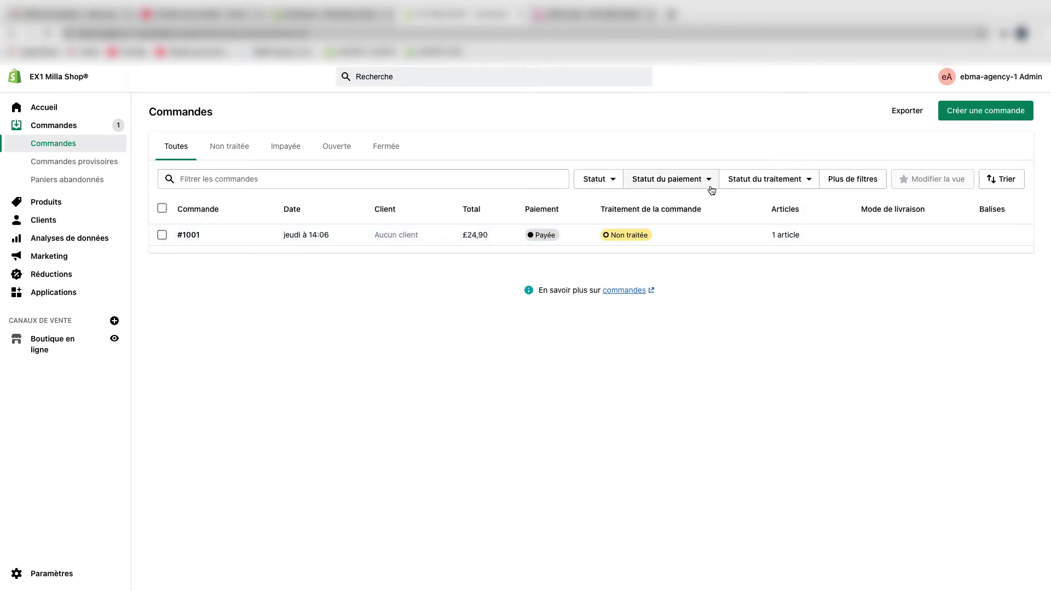
- Browse the Statut du traitement and Plus de filtres options without applying any filter
left_click(751, 189)
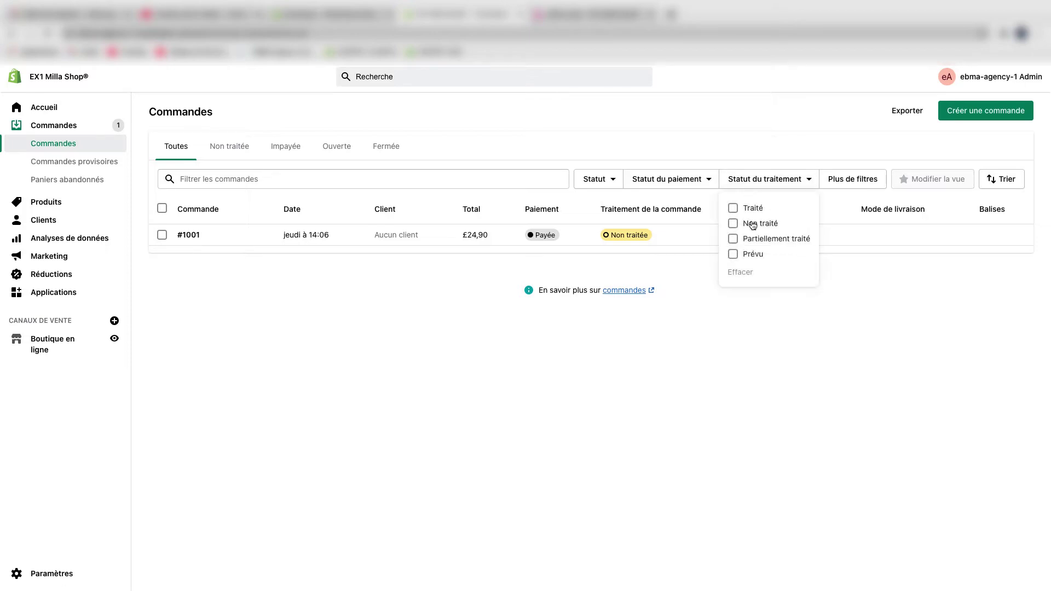
left_click(881, 377)
left_click(851, 180)
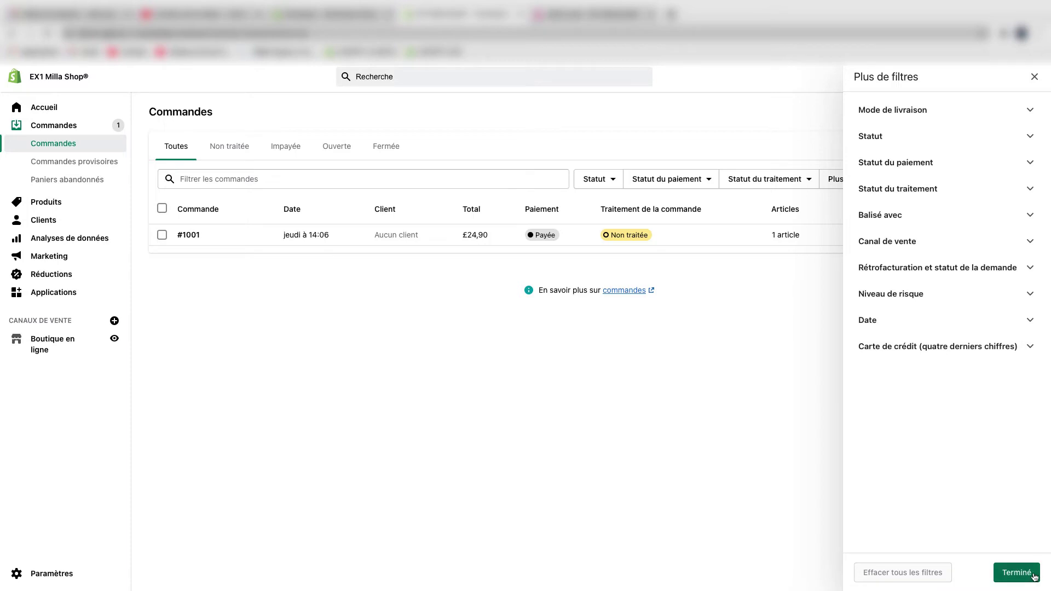
left_click(1016, 572)
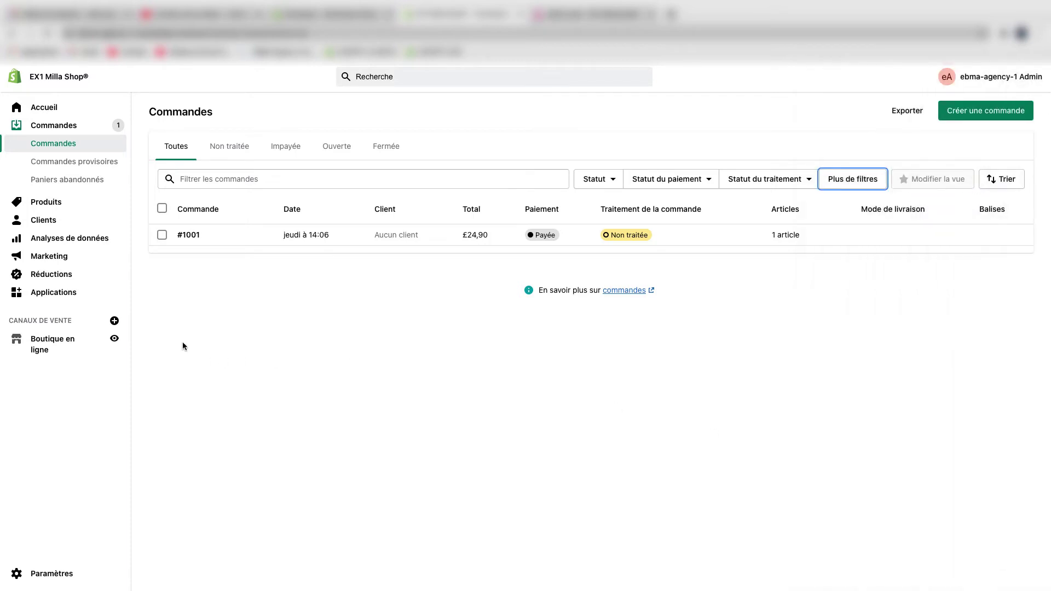
- Open order #1001's detail page and inspect its Imprimer and Autres opérations menus
left_click(193, 235)
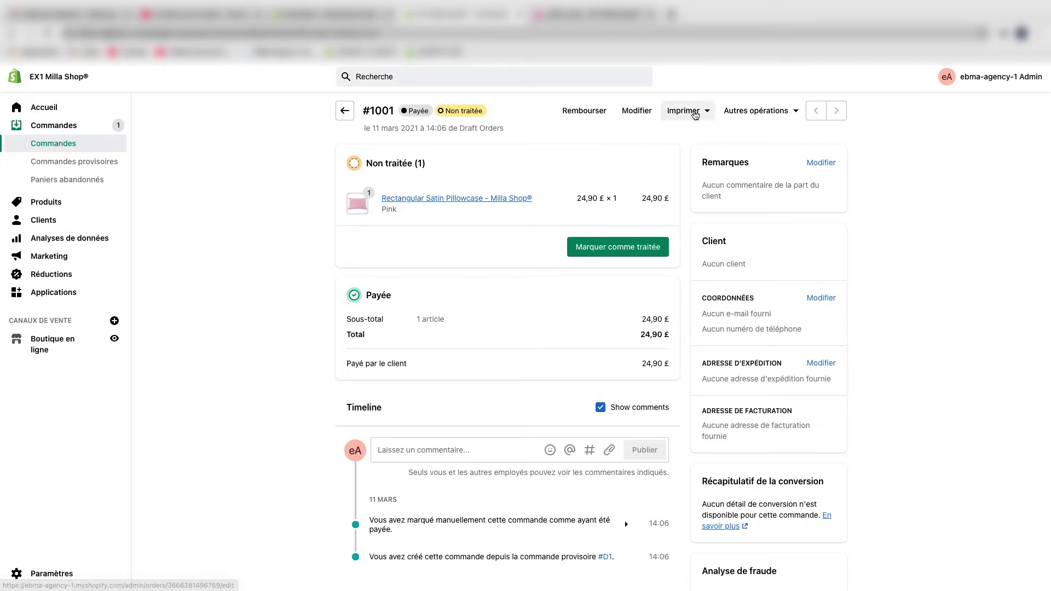
left_click(694, 113)
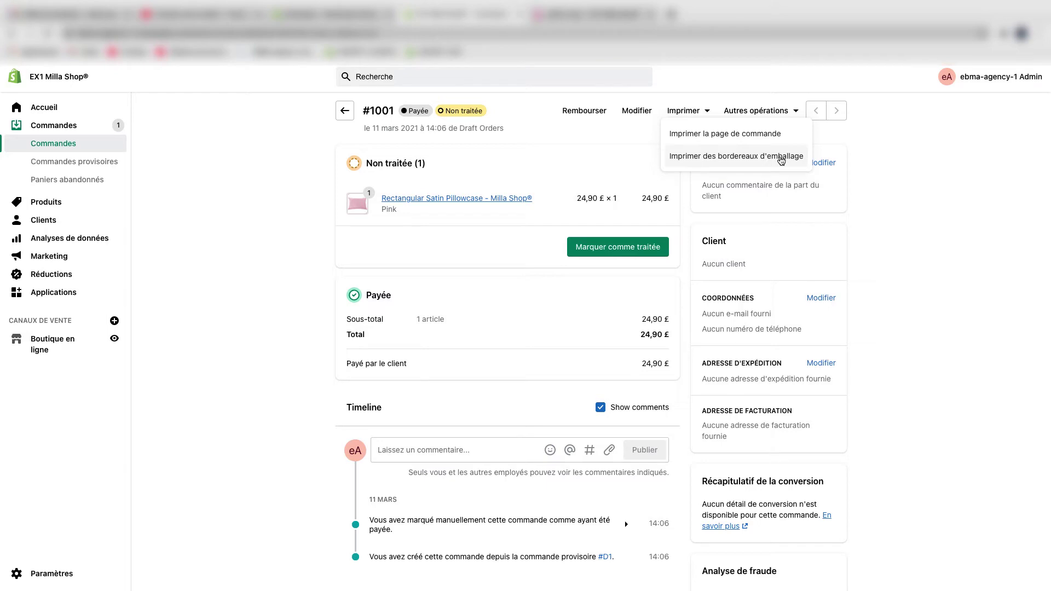
left_click(792, 112)
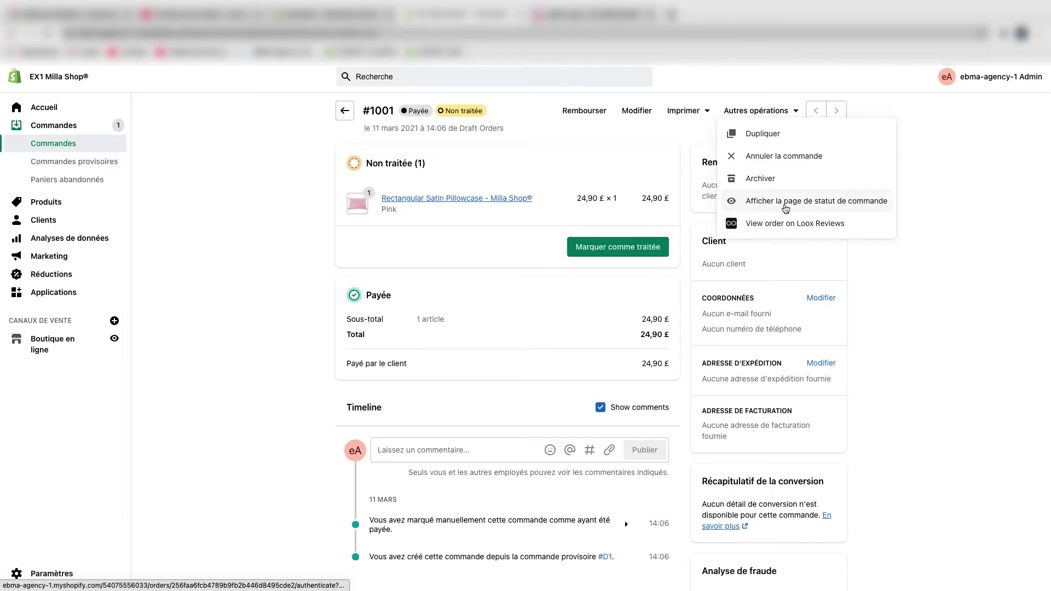
left_click(304, 266)
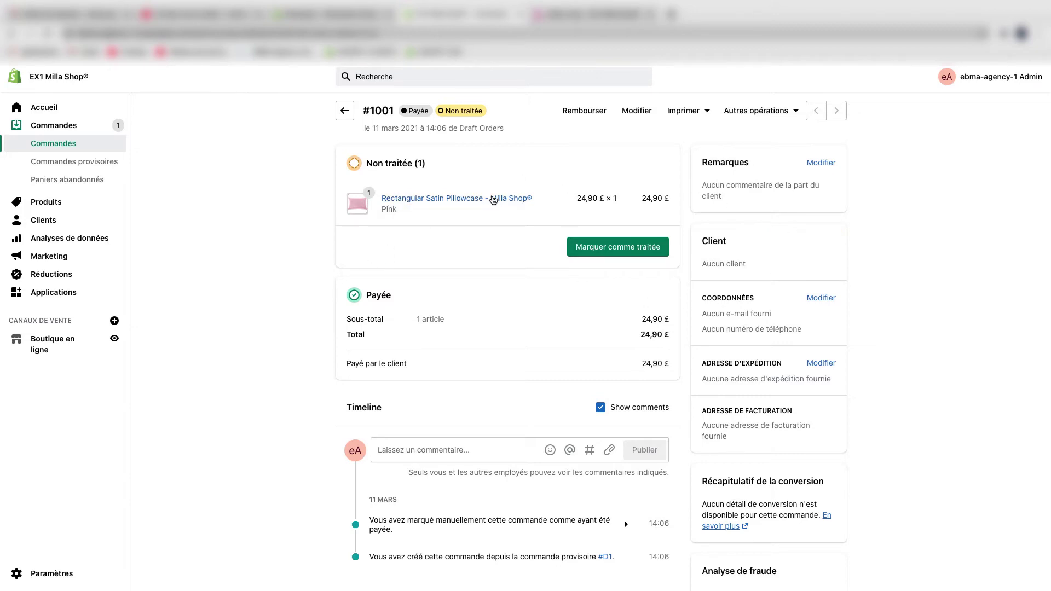
scroll(491, 199, "down", 1)
scroll(491, 199, "up", 1)
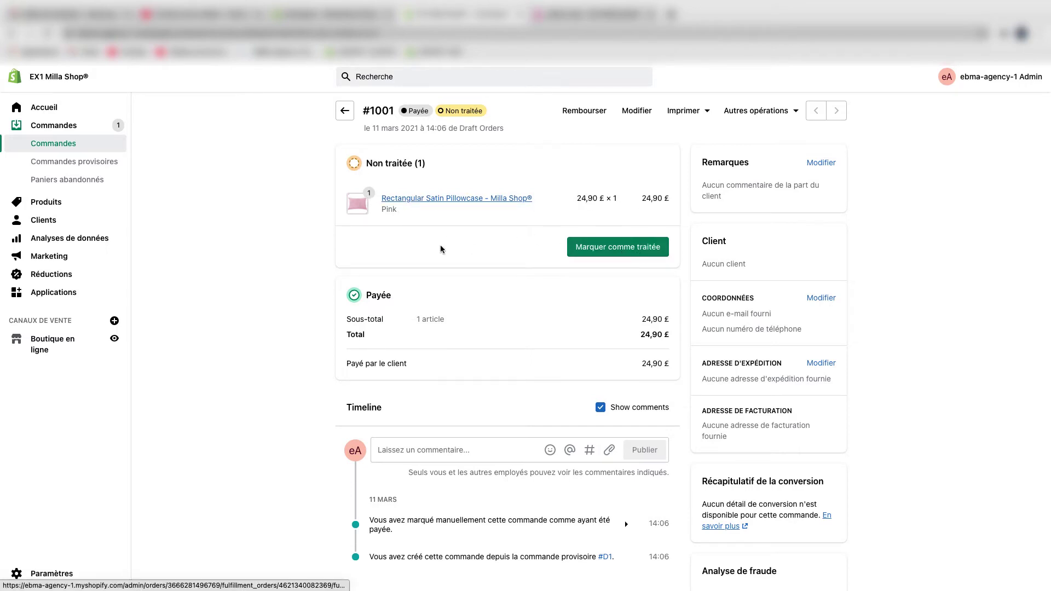
scroll(418, 299, "down", 3)
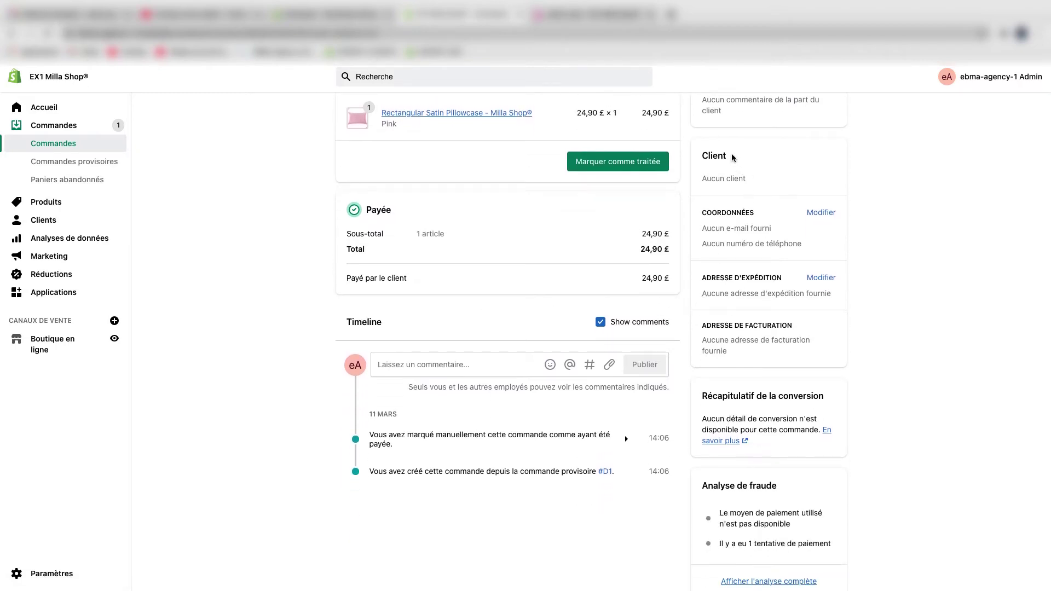
scroll(704, 144, "up", 1)
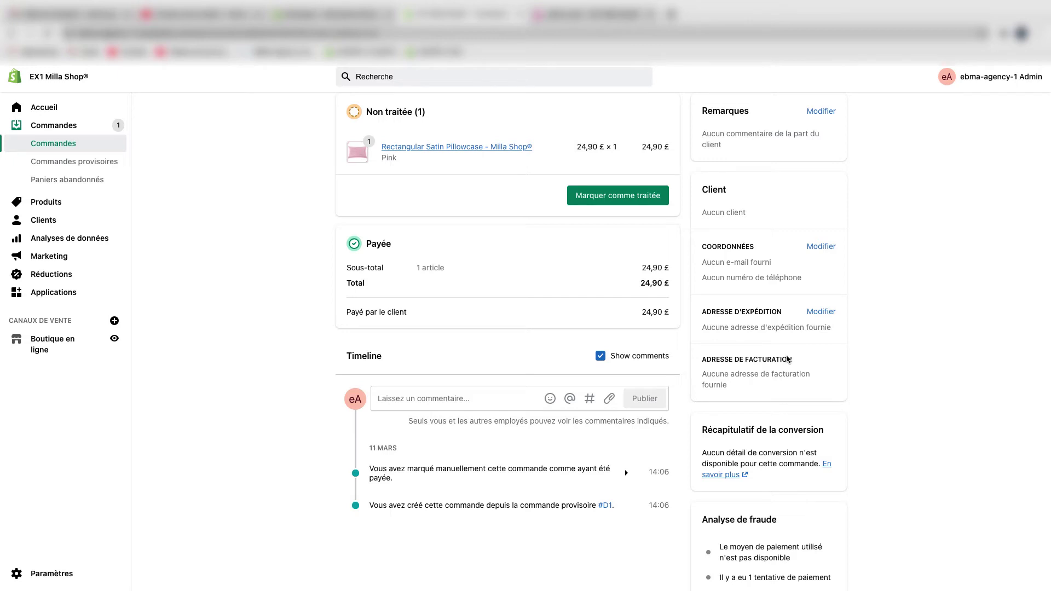
scroll(779, 353, "down", 2)
scroll(779, 353, "down", 1)
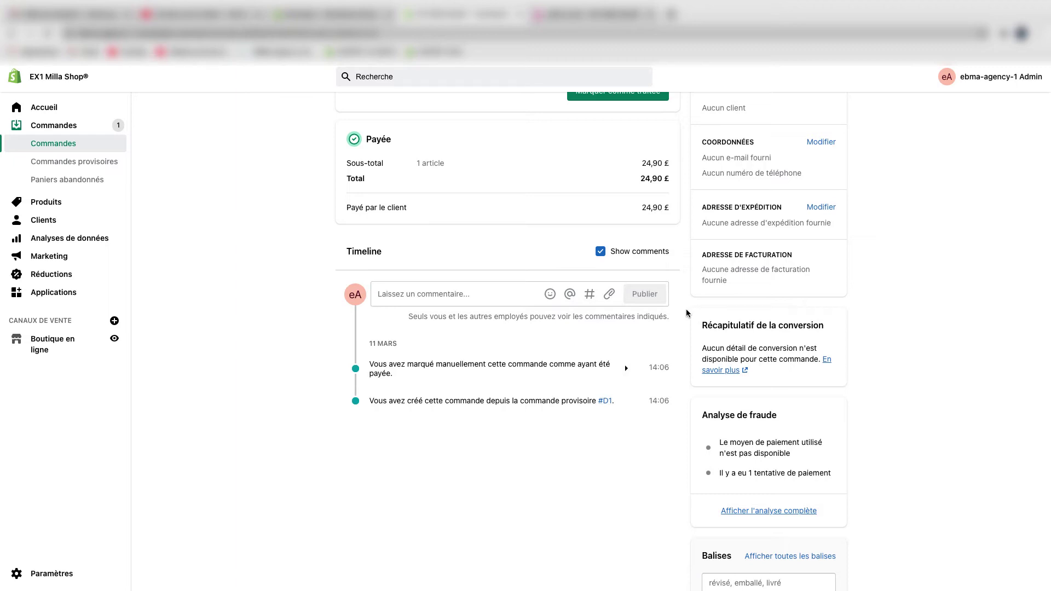
scroll(714, 342, "down", 1)
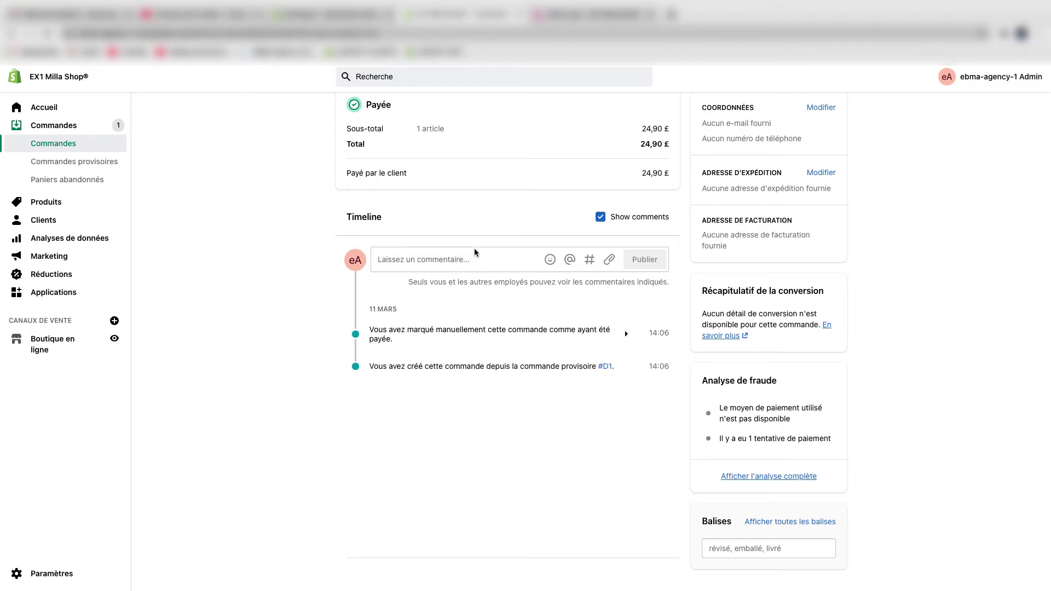
scroll(474, 249, "up", 1)
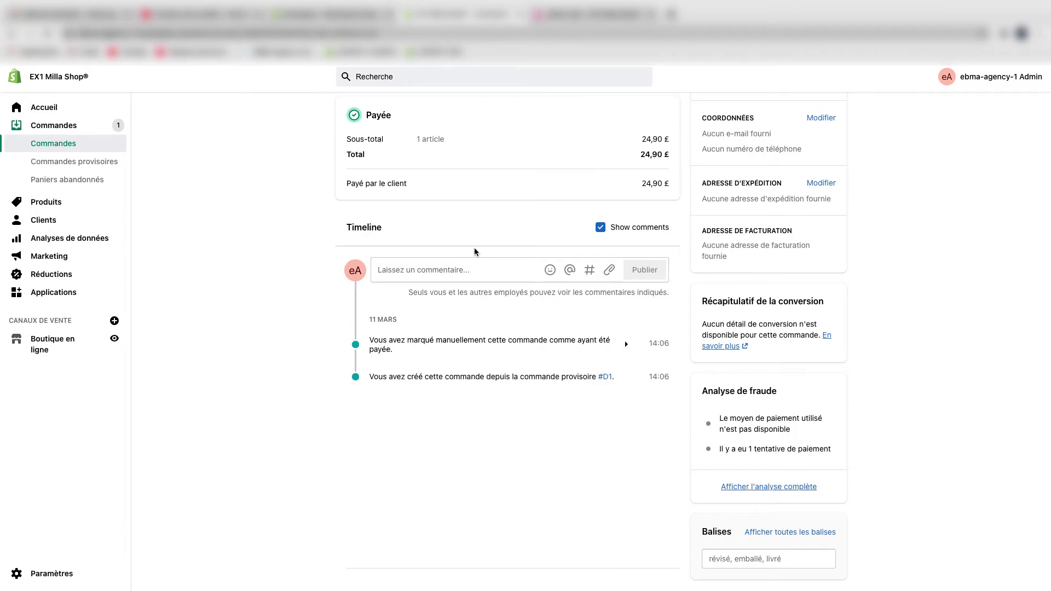
scroll(475, 252, "up", 5)
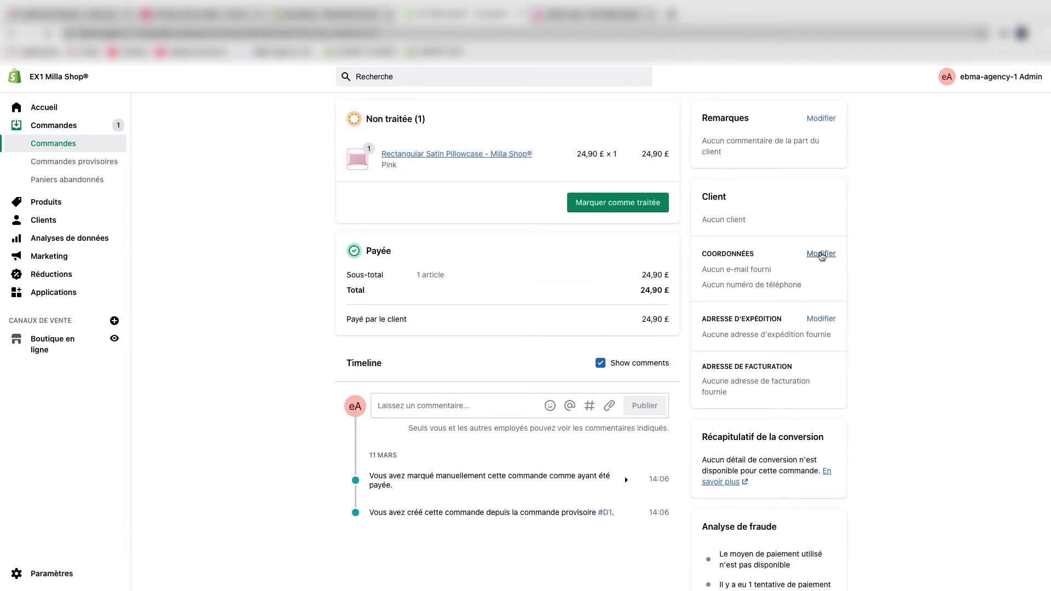
- Abandon the shipping-address edit unsaved, then go to the Commandes provisoires list
left_click(819, 319)
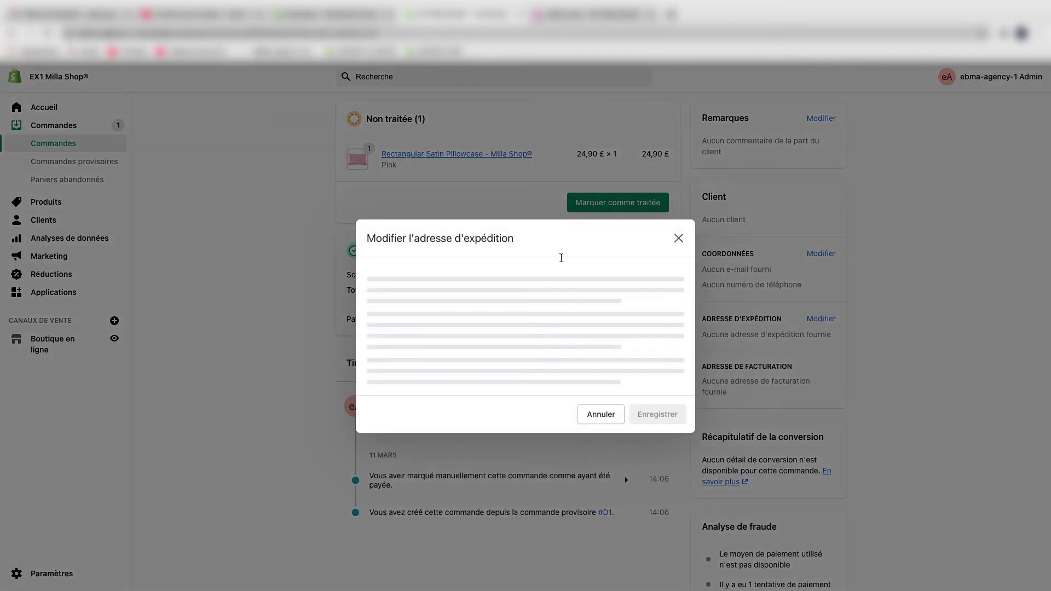
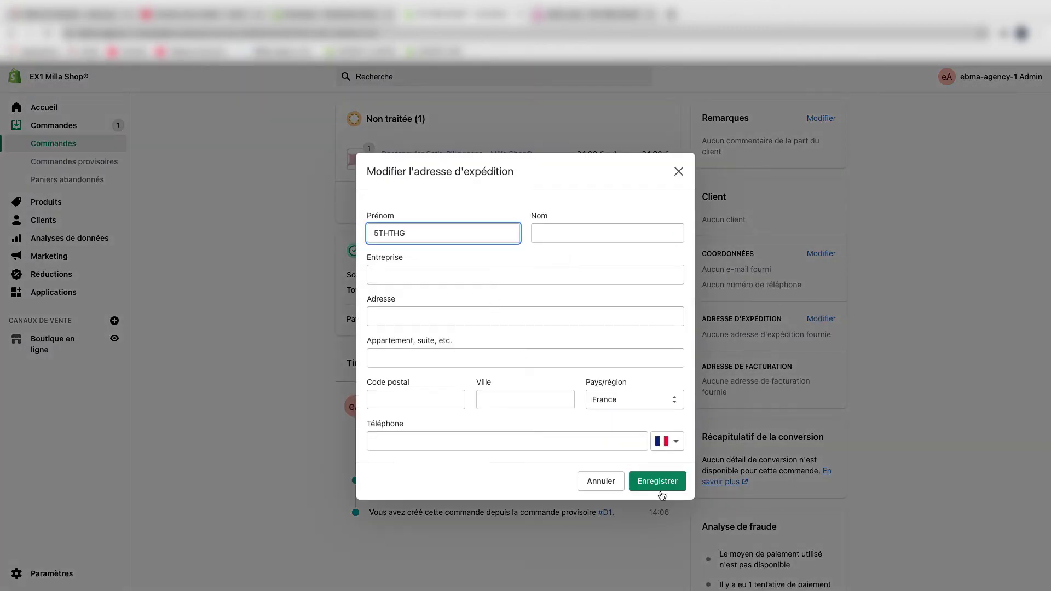
left_click(660, 482)
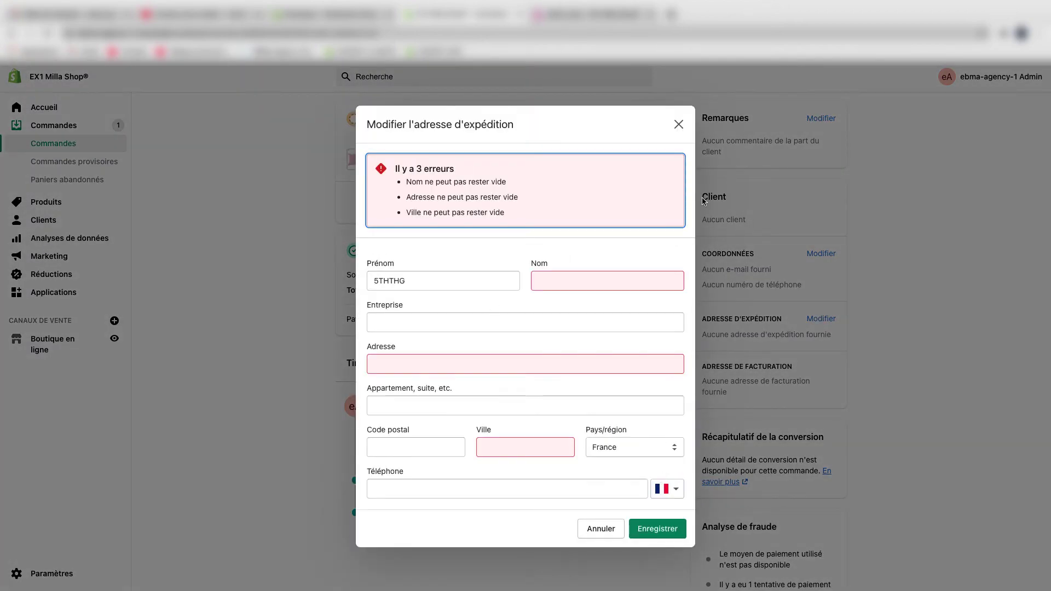
left_click(600, 528)
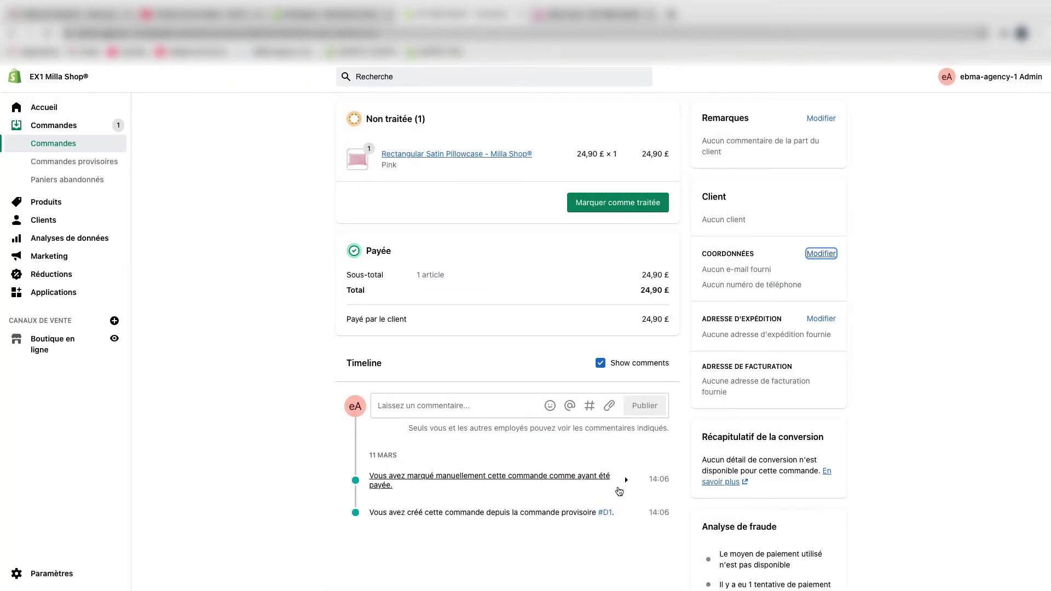
left_click(107, 163)
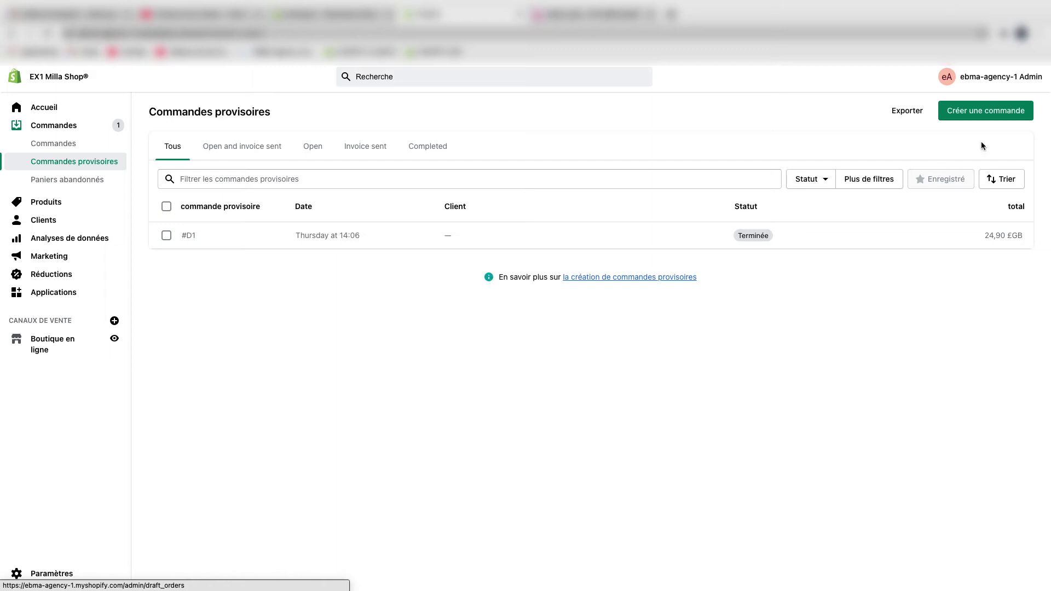
- Start a new draft order containing the Black Rectangular Satin Pillowcase variant
left_click(969, 112)
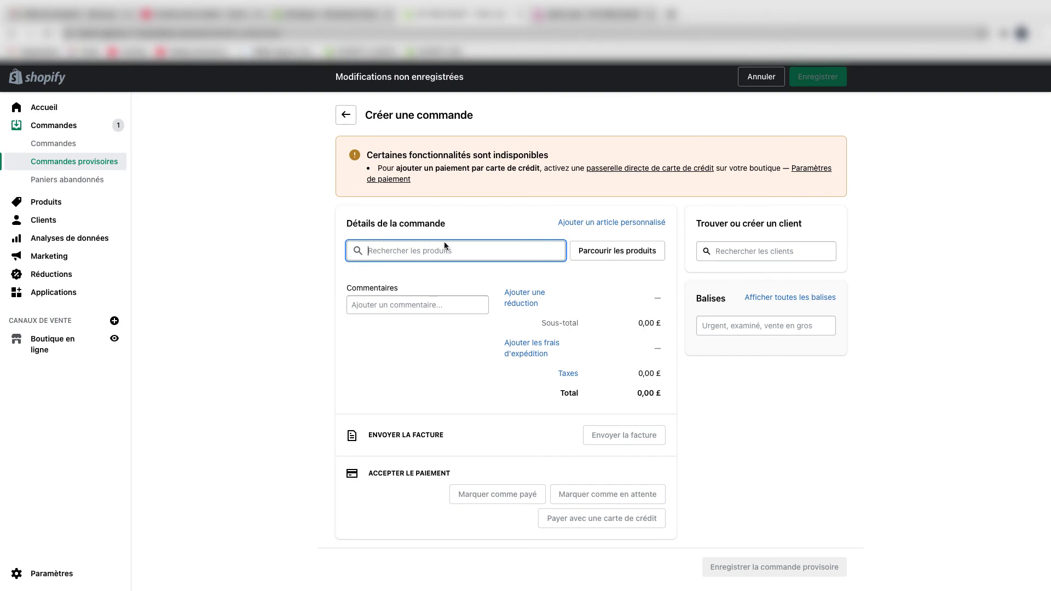
left_click(620, 247)
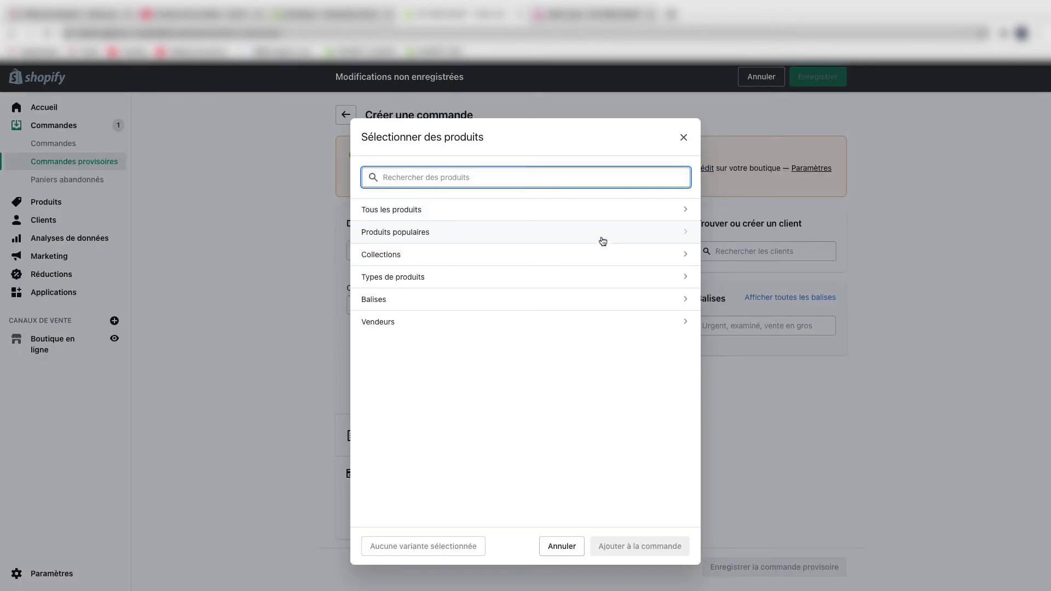
left_click(564, 220)
left_click(387, 270)
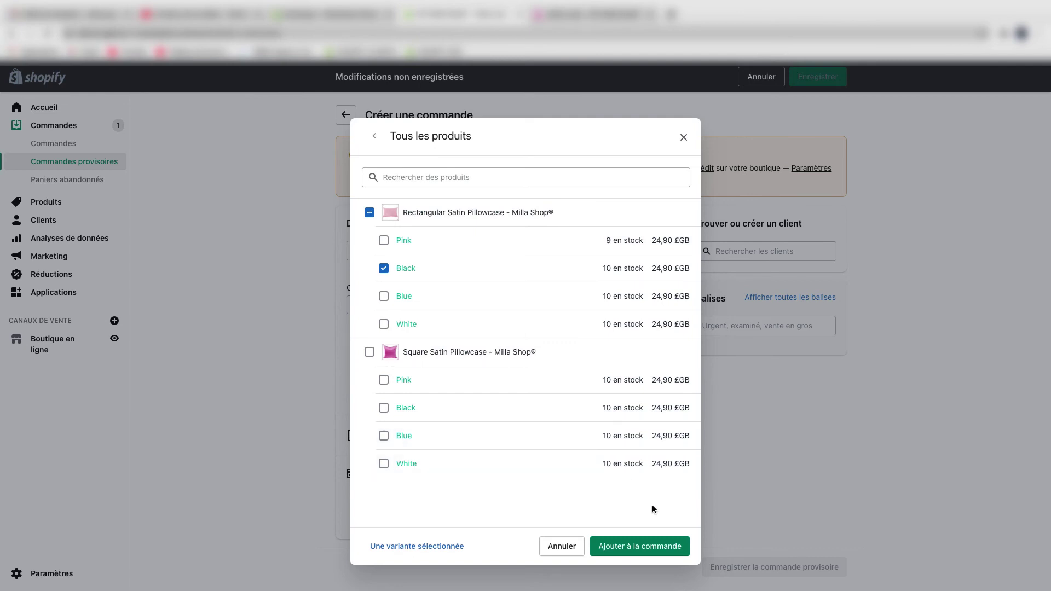
left_click(654, 545)
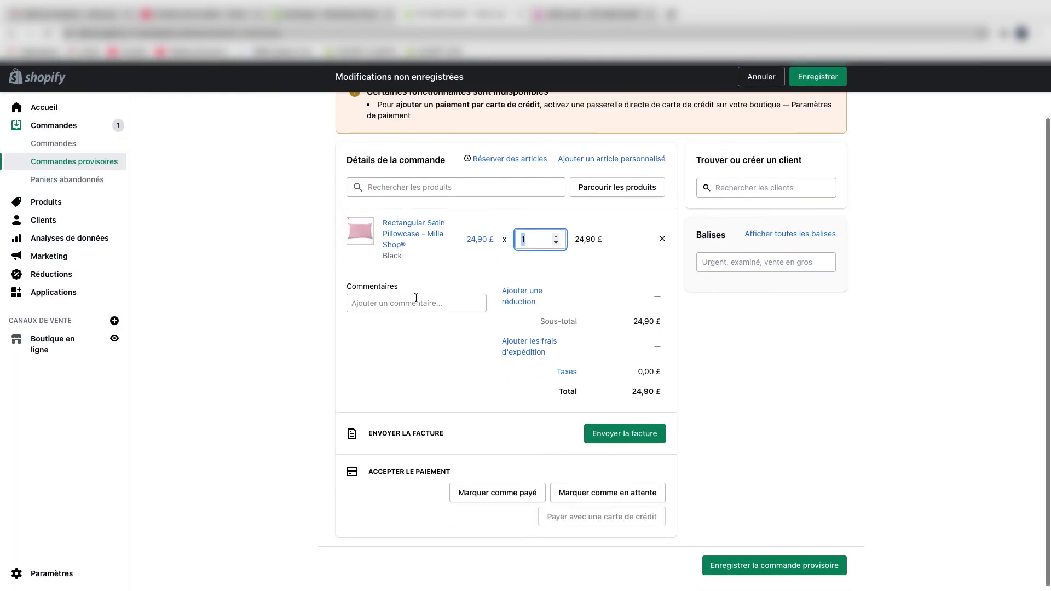
- Save the 24,90 £ draft as #D2 and start its invoice
left_click(417, 301)
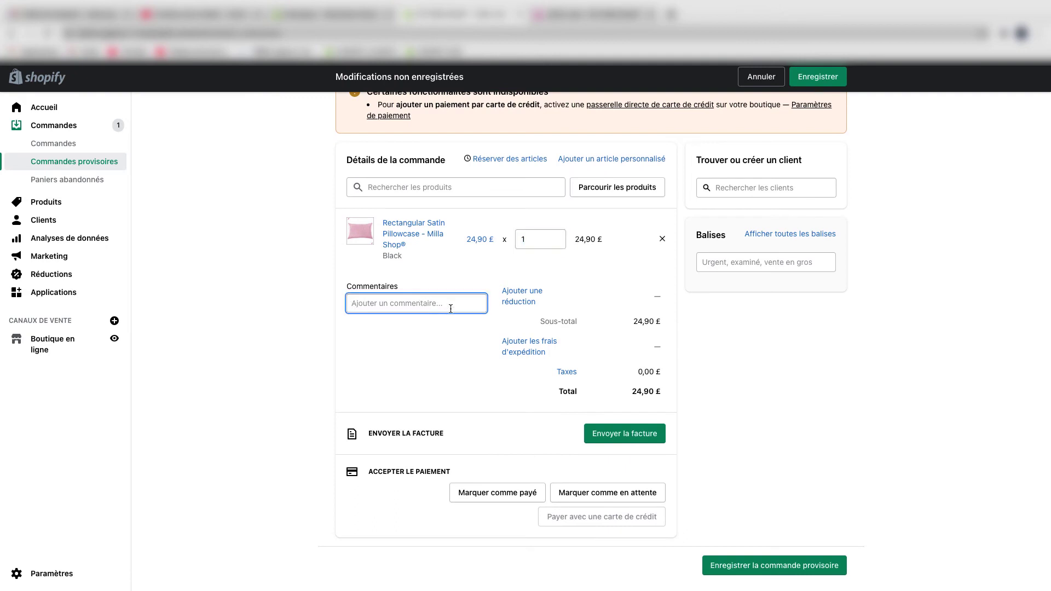
scroll(457, 310, "down", 1)
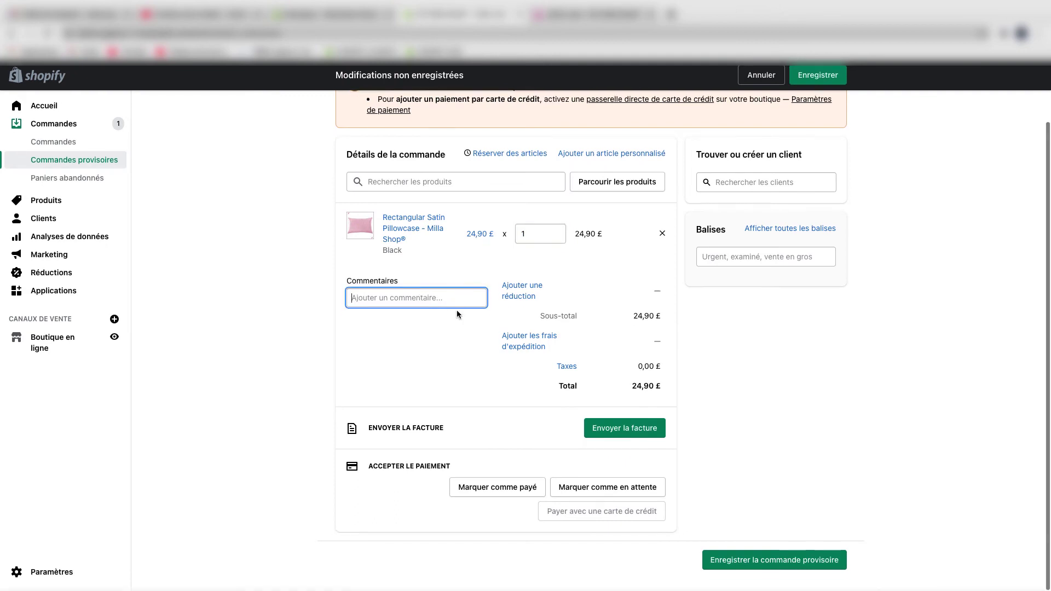
left_click(654, 432)
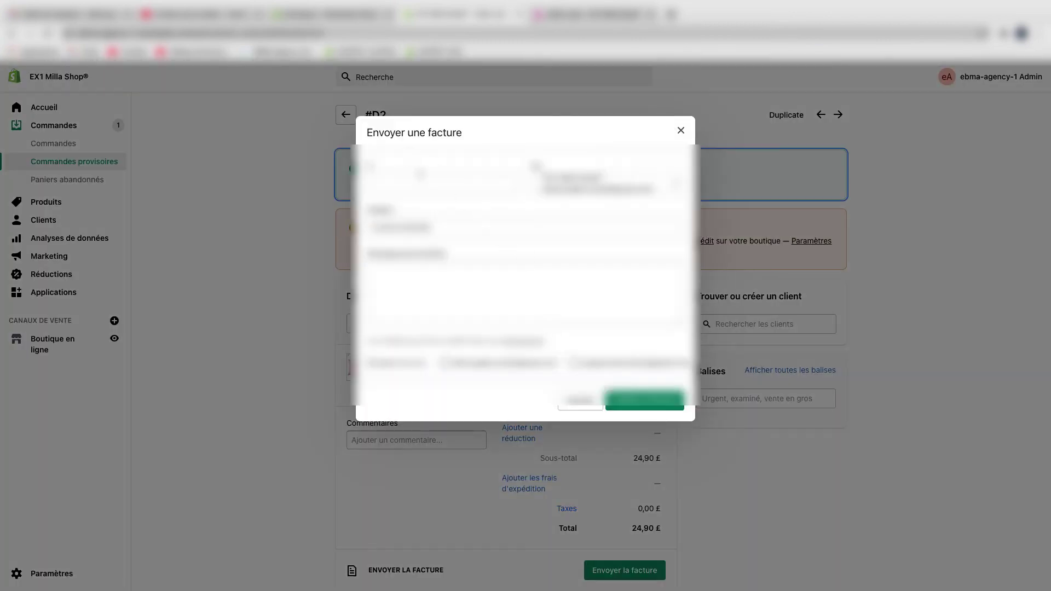
- Dismiss the invoice unsent and mark draft #D2 as paid, creating the £24.90 order
left_click(430, 183)
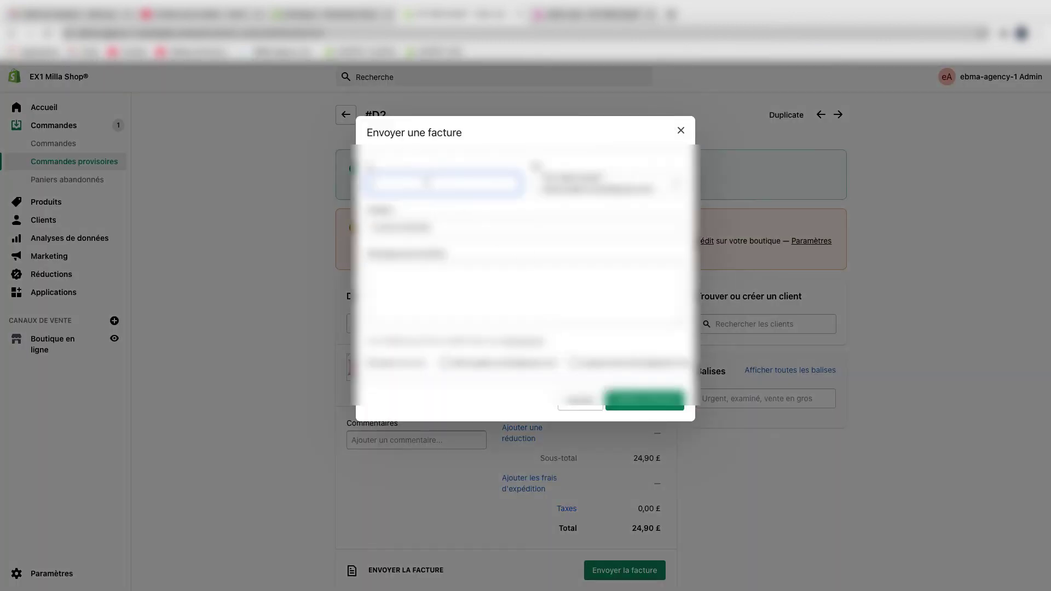
left_click(682, 131)
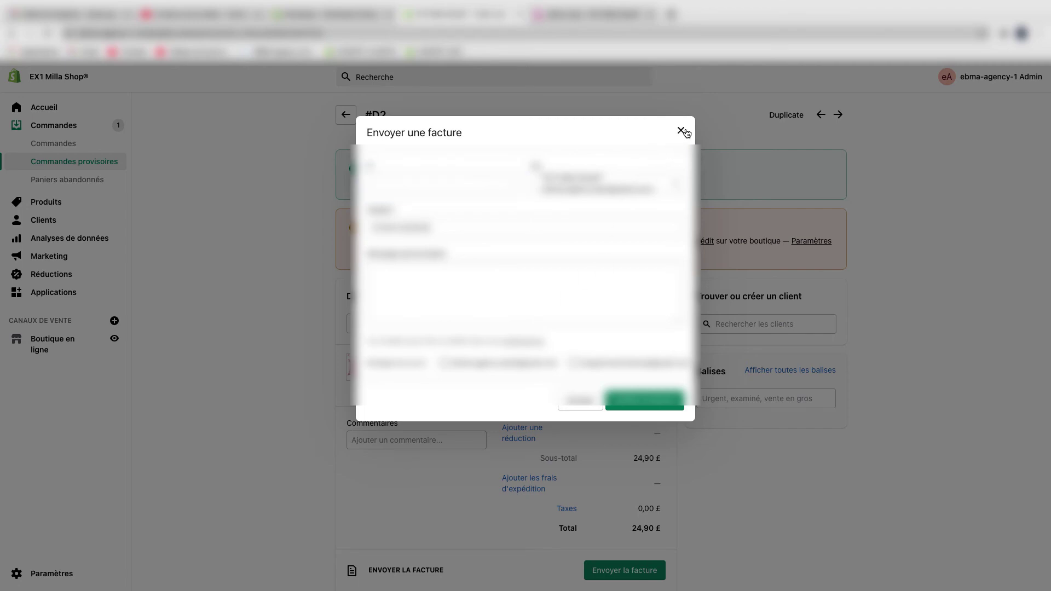
scroll(701, 295, "down", 6)
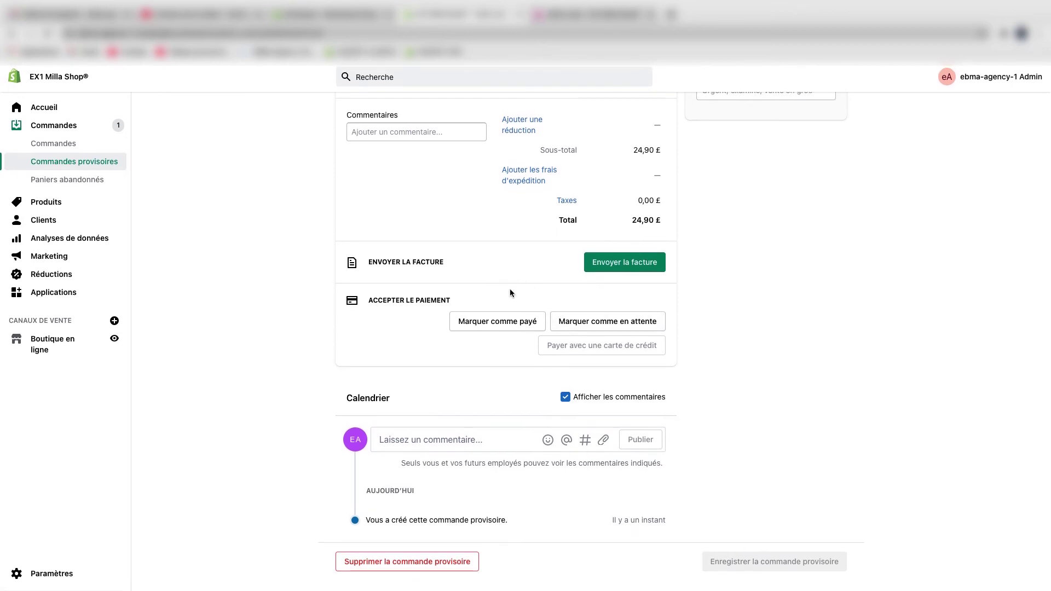
scroll(524, 300, "up", 3)
scroll(524, 300, "down", 1)
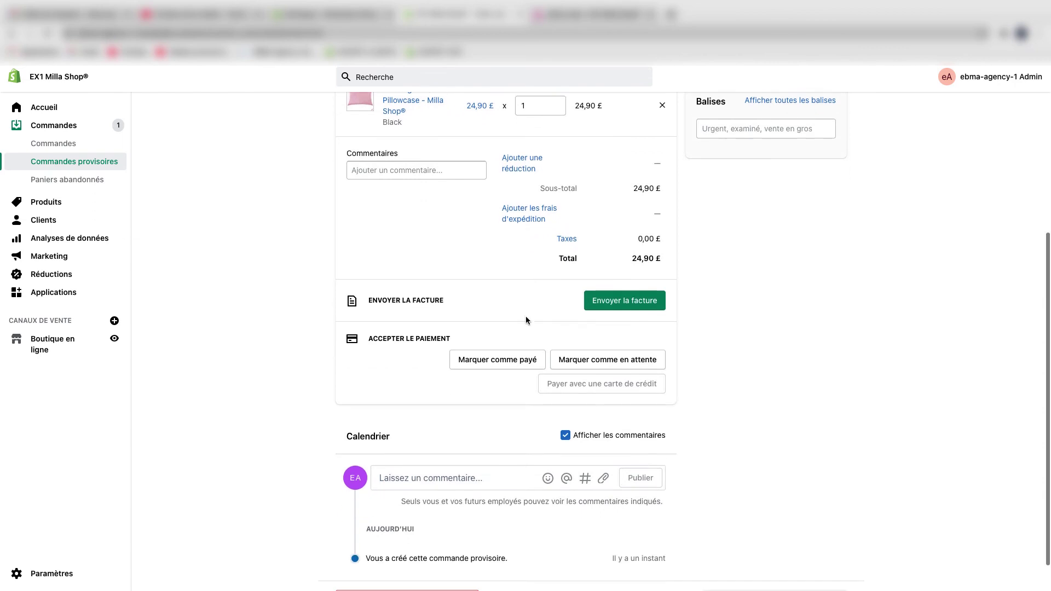
left_click(520, 359)
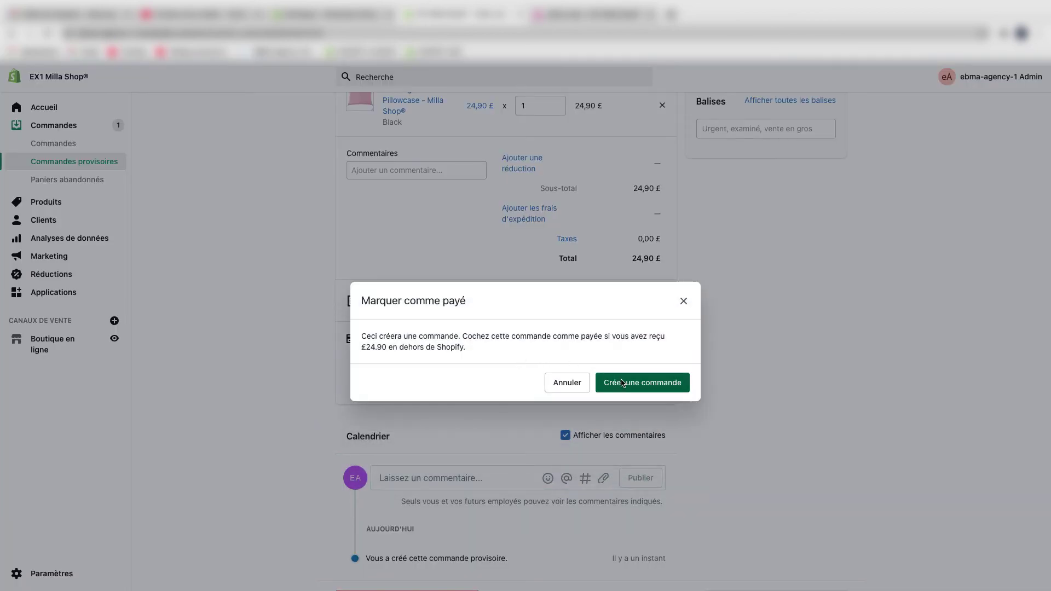
left_click(622, 382)
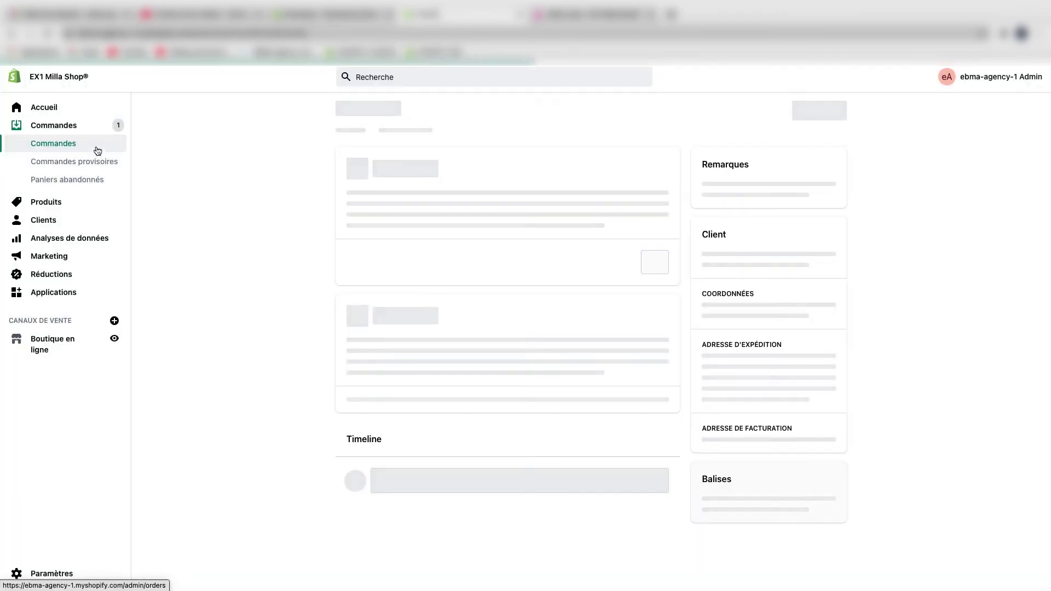
- Check new paid order #1002 in the orders list, then view the abandoned carts
left_click(98, 149)
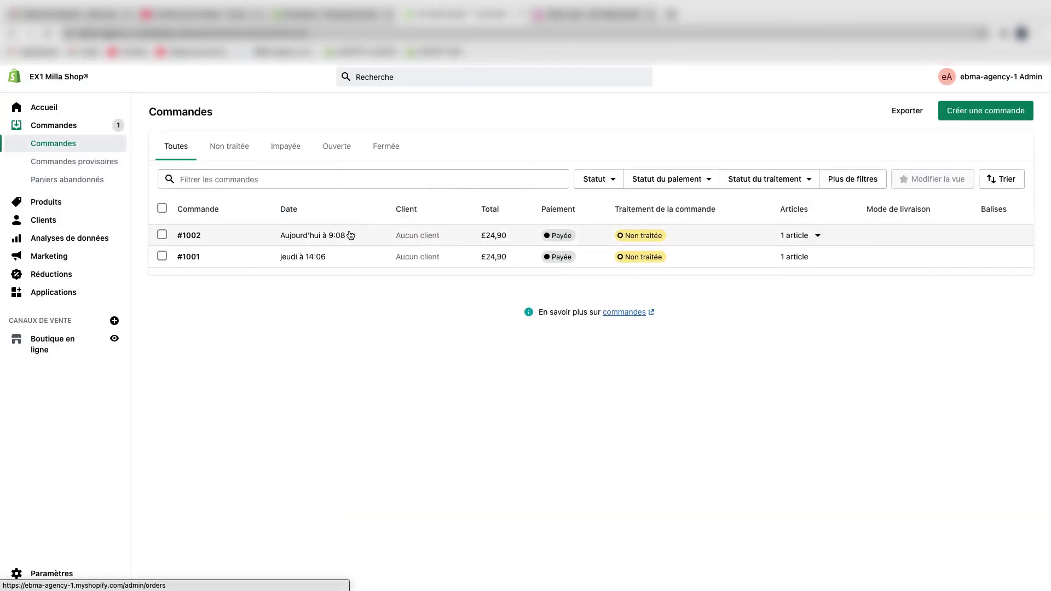
left_click(93, 180)
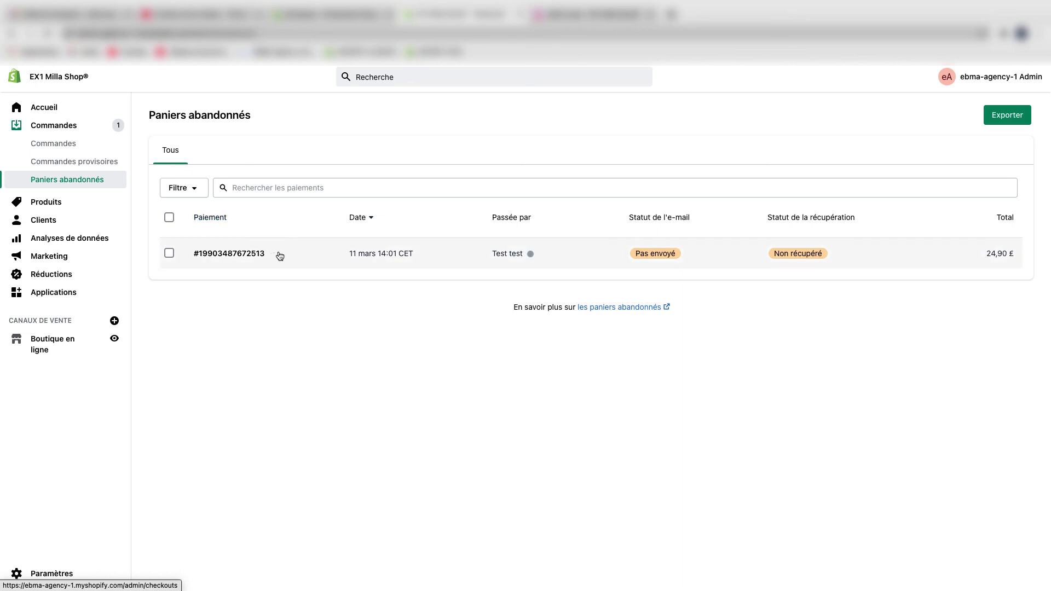
- Toggle select-all on abandoned carts, then open the Pink pillowcase checkout's details
left_click(168, 218)
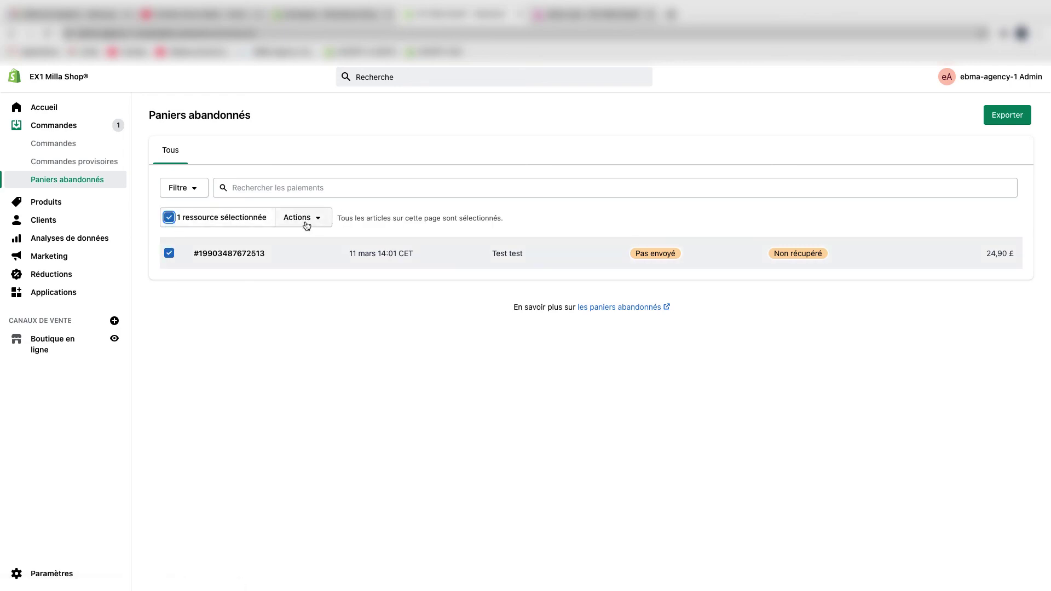
left_click(171, 218)
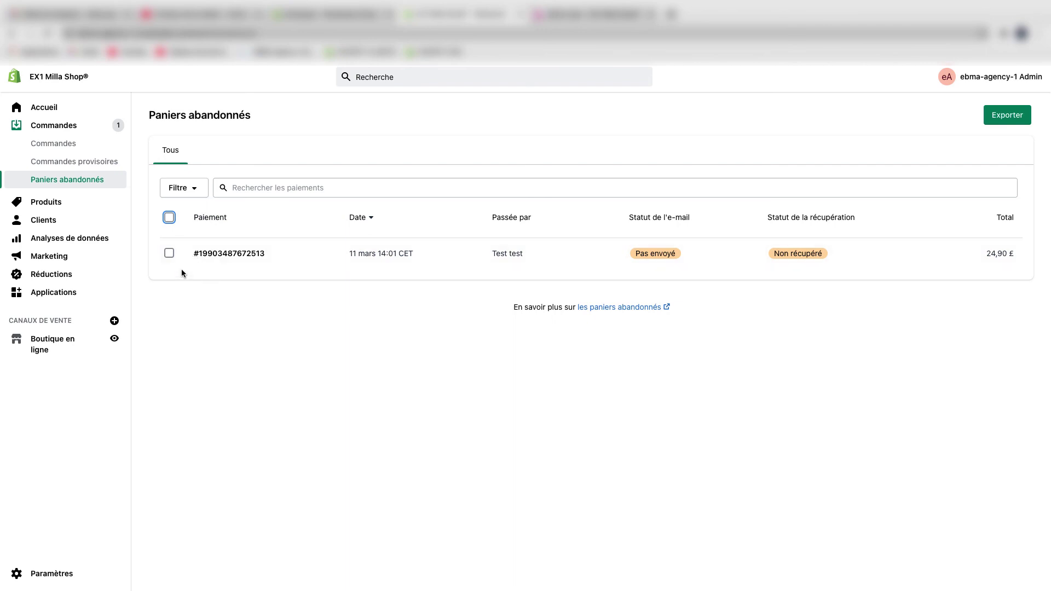
left_click(267, 250)
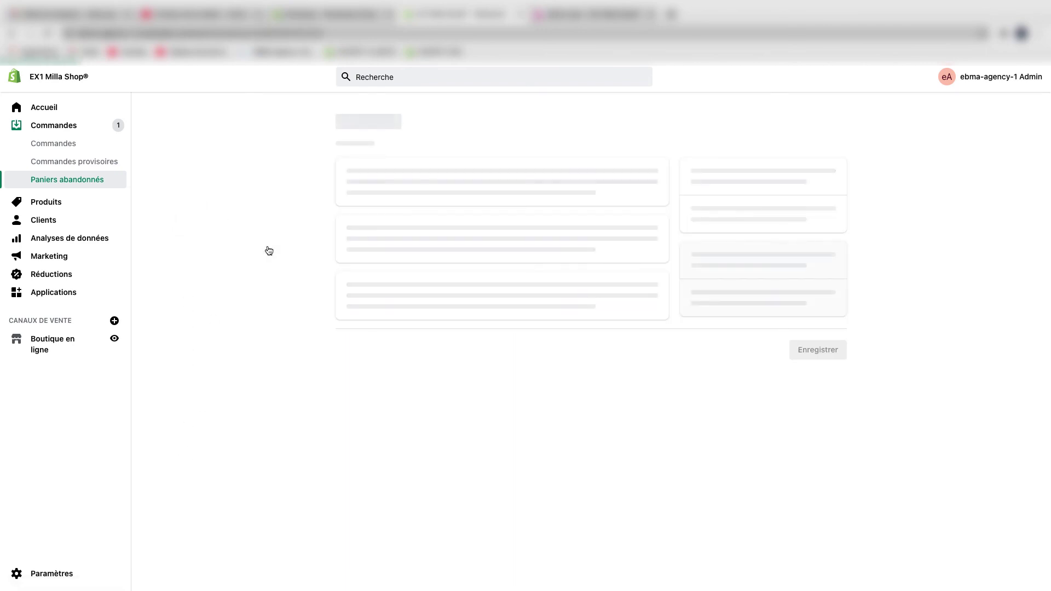